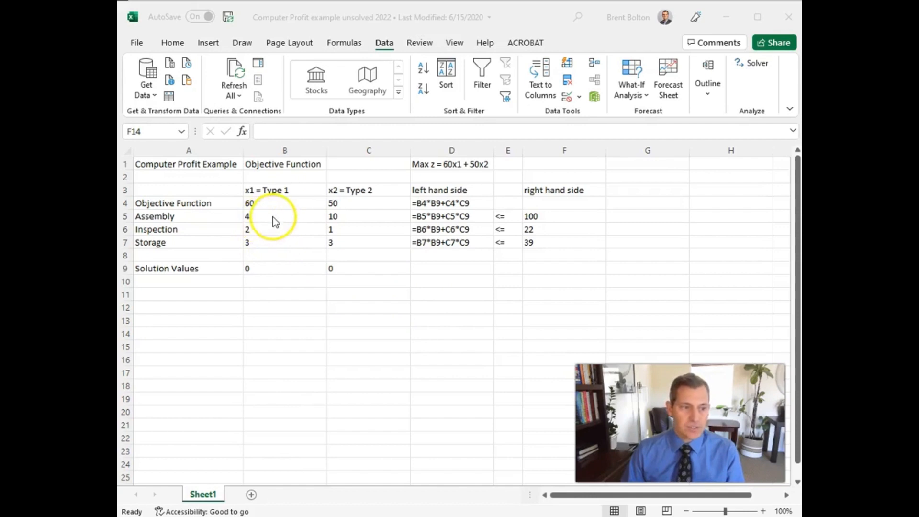
# Step: Examine the constraint row labels, the x1 and x2 variable headers, and the left hand side and right hand side columns
pyautogui.click(207, 216)
pyautogui.click(207, 232)
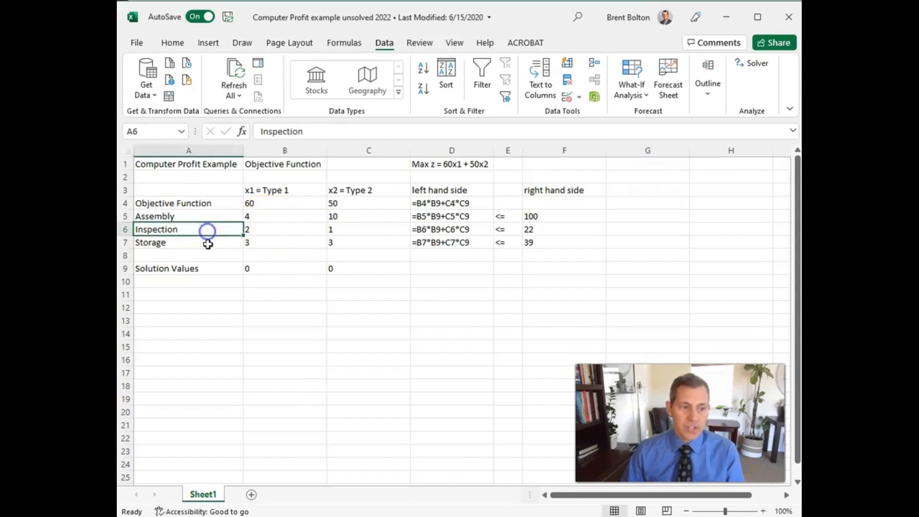
pyautogui.click(207, 244)
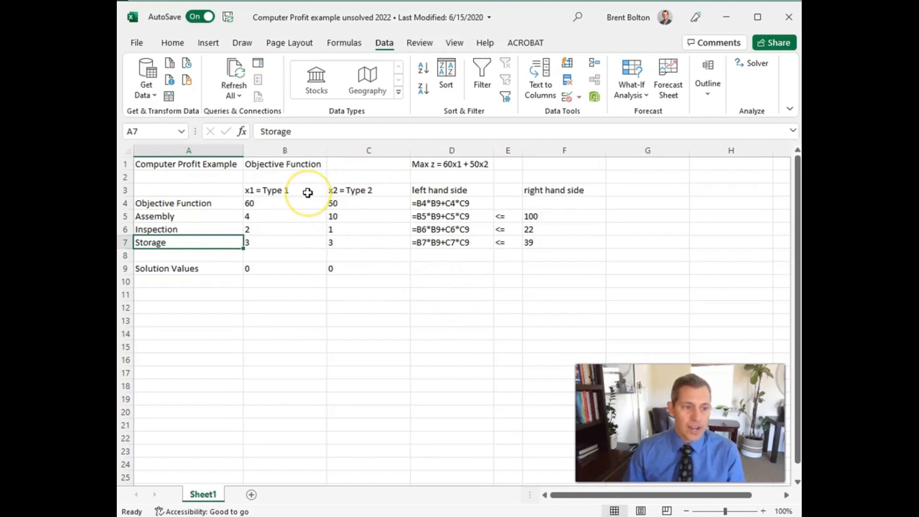
pyautogui.moveTo(308, 193); pyautogui.dragTo(362, 191)
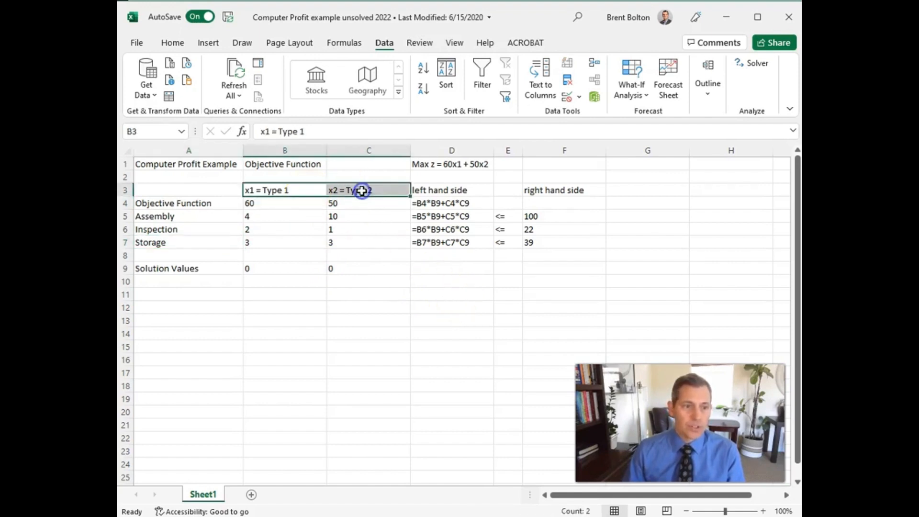
pyautogui.click(429, 320)
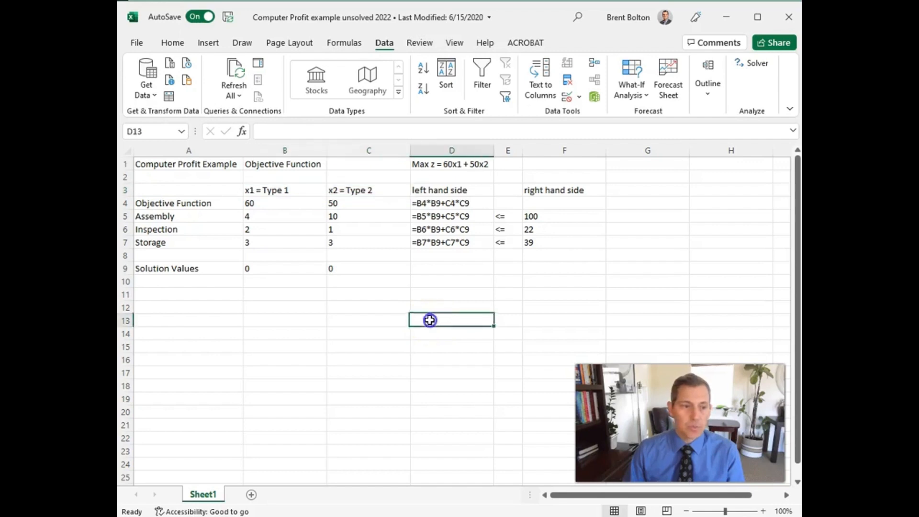
pyautogui.moveTo(470, 189); pyautogui.dragTo(460, 244)
pyautogui.moveTo(555, 190); pyautogui.dragTo(547, 248)
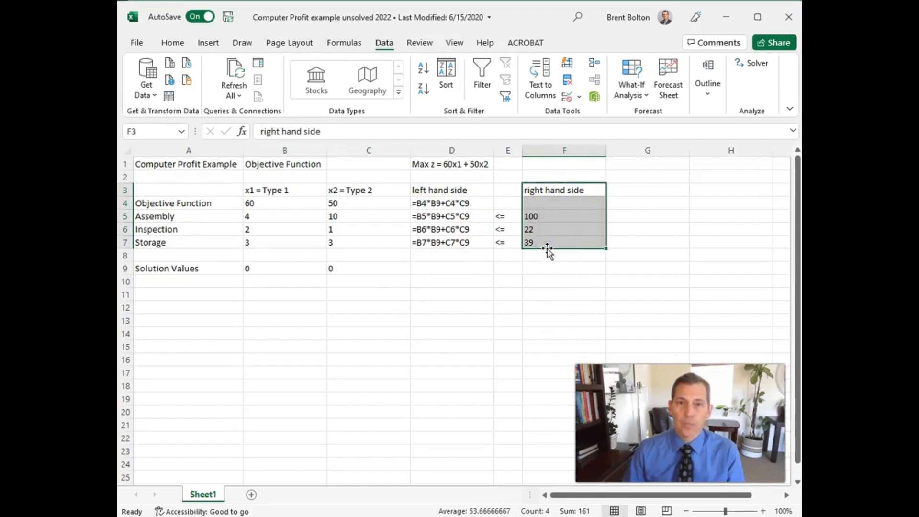
pyautogui.click(462, 295)
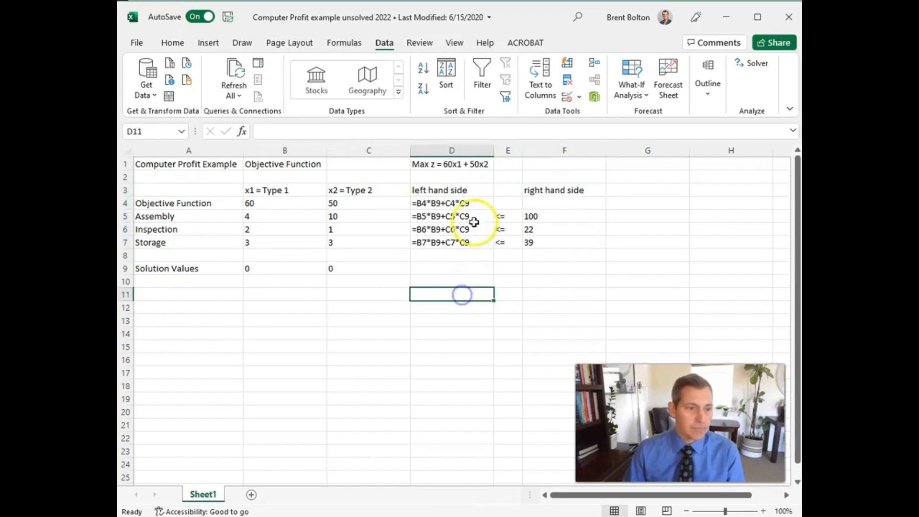
# Step: Inspect the left hand side formulas for the objective function in D4 and the assembly constraint in D5
pyautogui.doubleClick(463, 200)
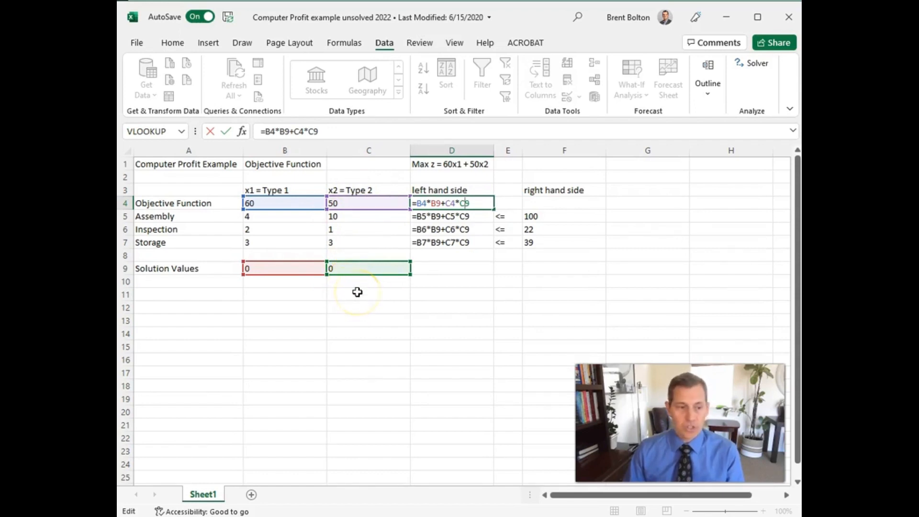
pyautogui.press('Escape')
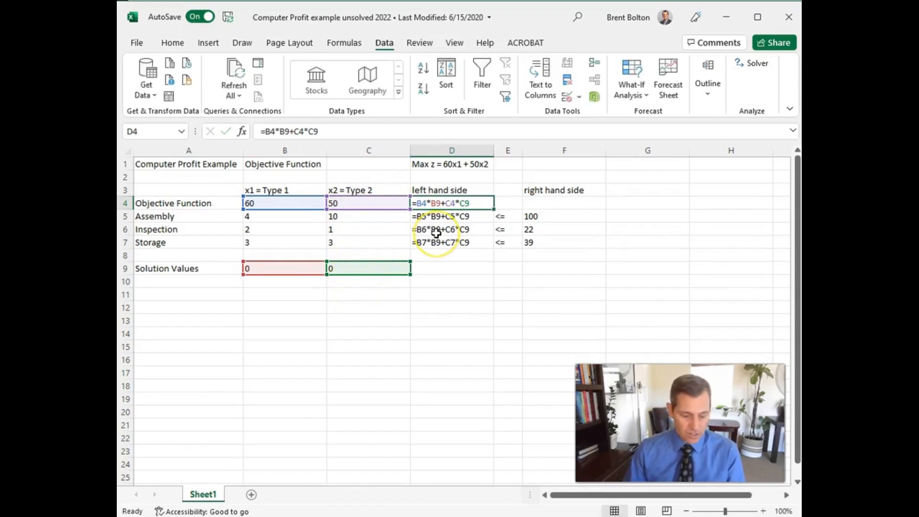
pyautogui.click(434, 217)
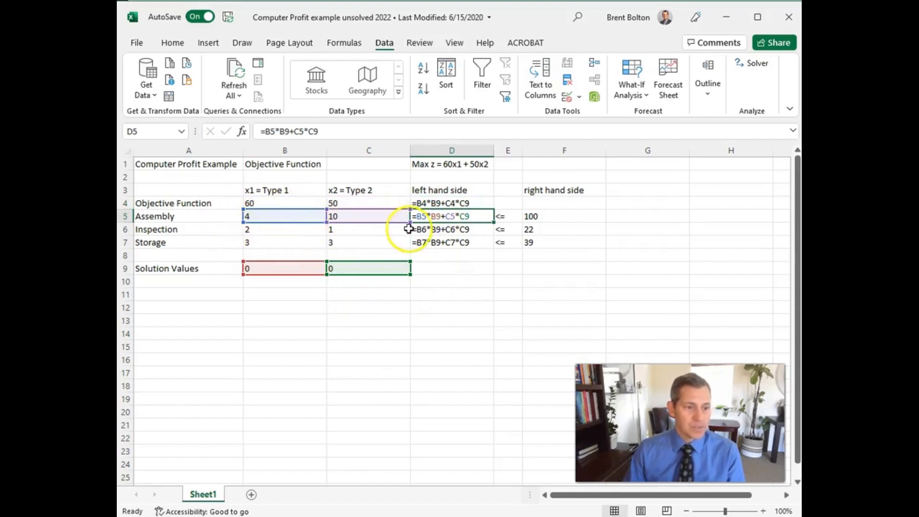
pyautogui.click(455, 289)
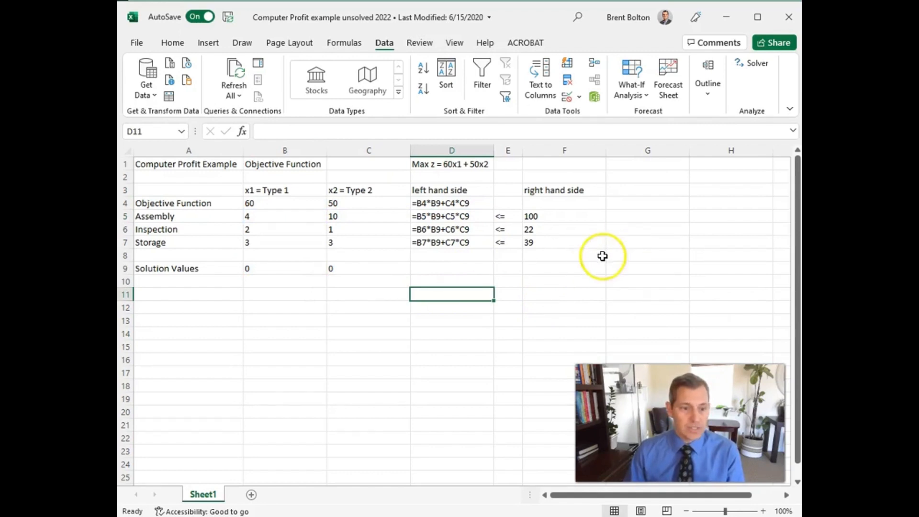
# Step: Set up Solver to maximize objective cell D4 by changing the variable cells B9:C9
pyautogui.click(751, 64)
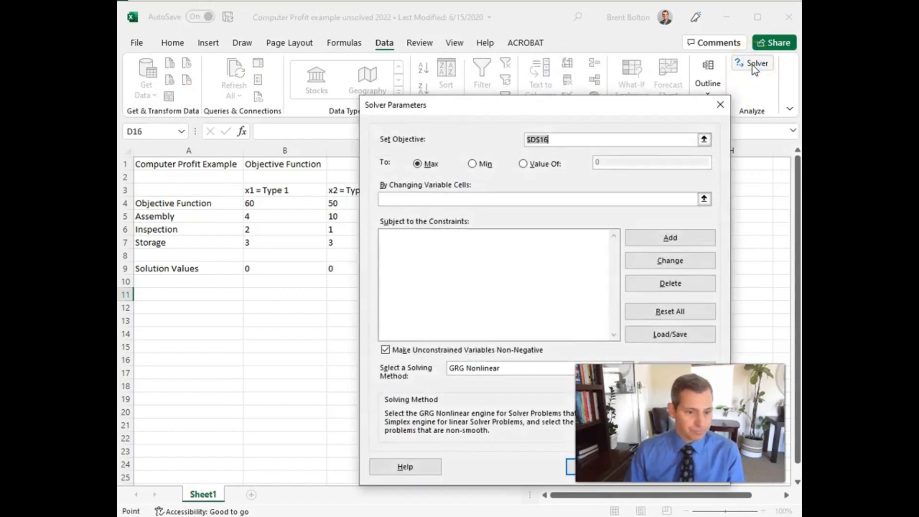
pyautogui.moveTo(559, 107); pyautogui.dragTo(509, 296)
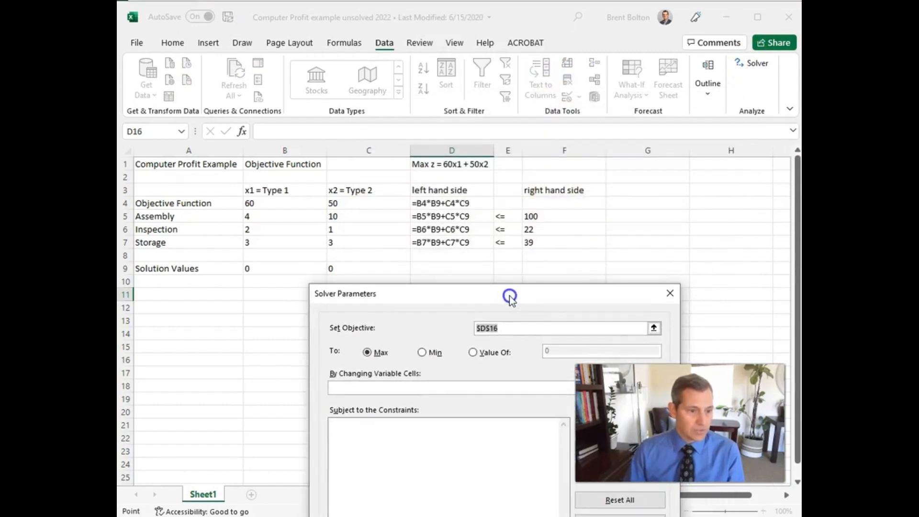
pyautogui.click(455, 203)
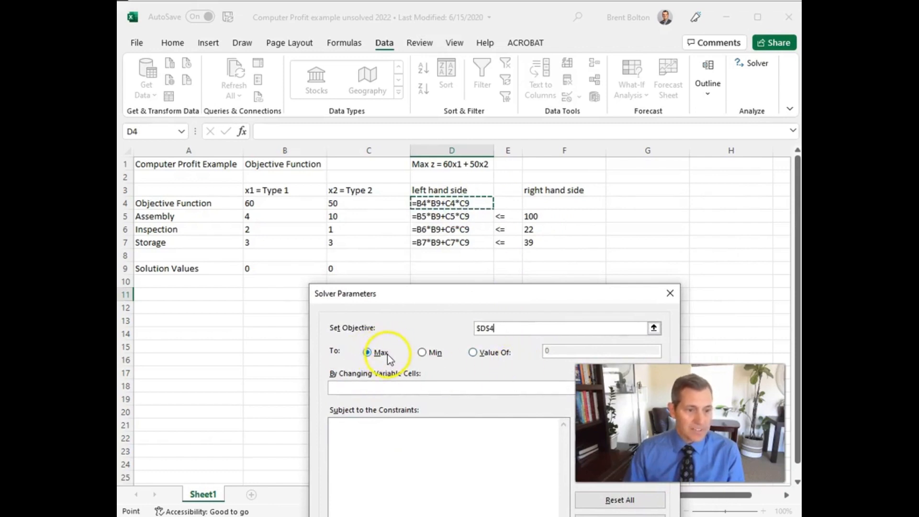
pyautogui.moveTo(427, 298); pyautogui.dragTo(310, 298)
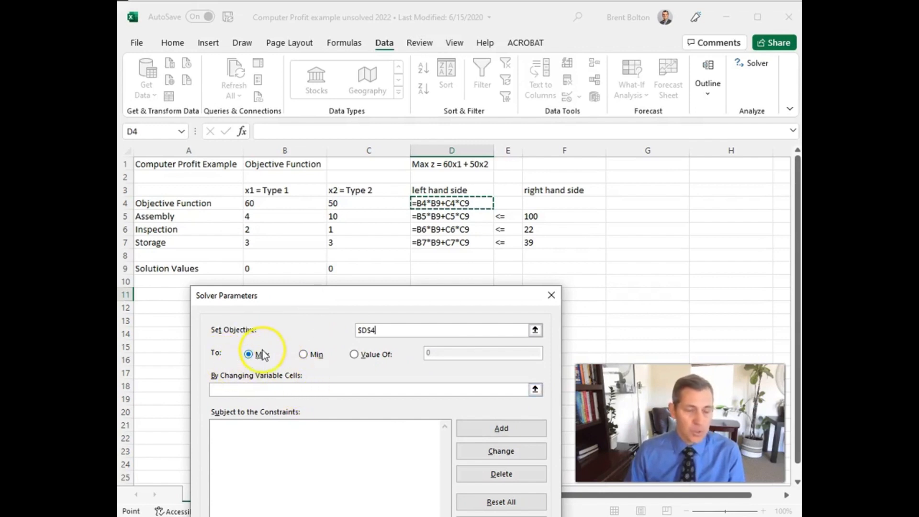
pyautogui.click(282, 389)
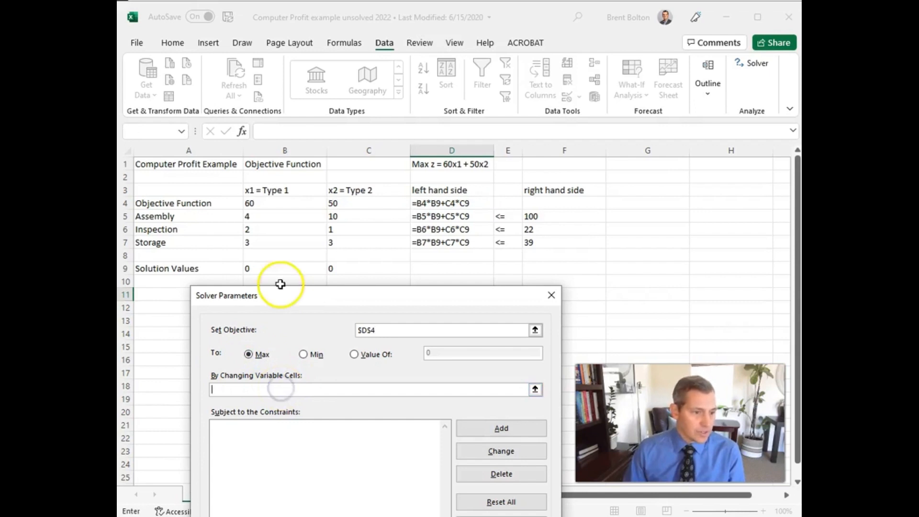
pyautogui.moveTo(278, 266); pyautogui.dragTo(335, 266)
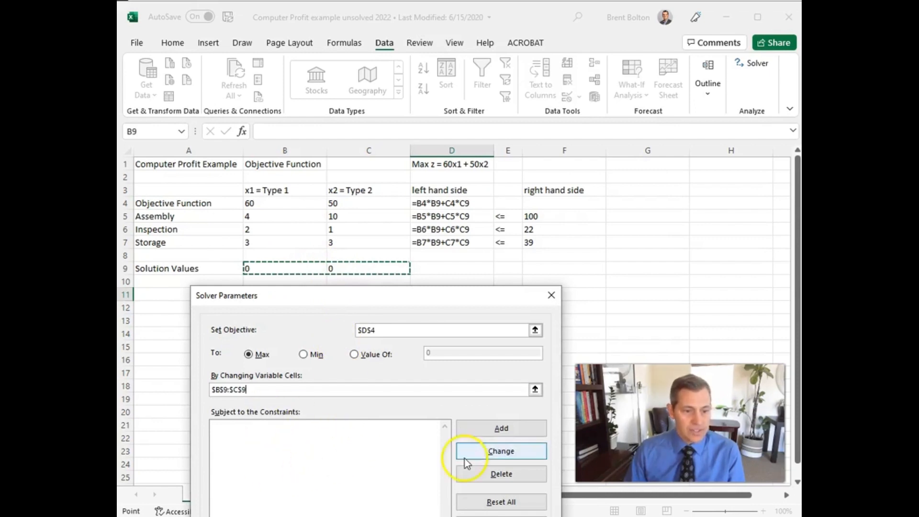
# Step: Add the assembly constraint to the Solver model, with D5 <= F5
pyautogui.click(475, 432)
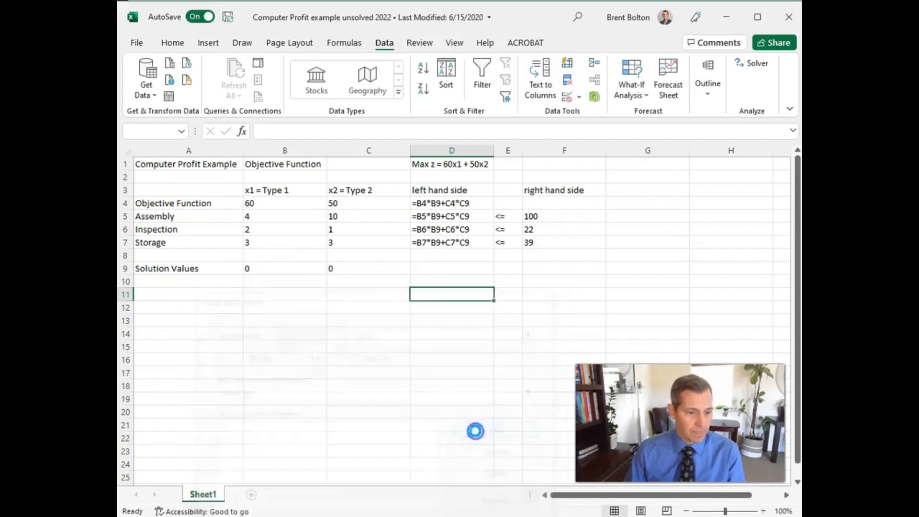
pyautogui.moveTo(437, 437); pyautogui.dragTo(427, 320)
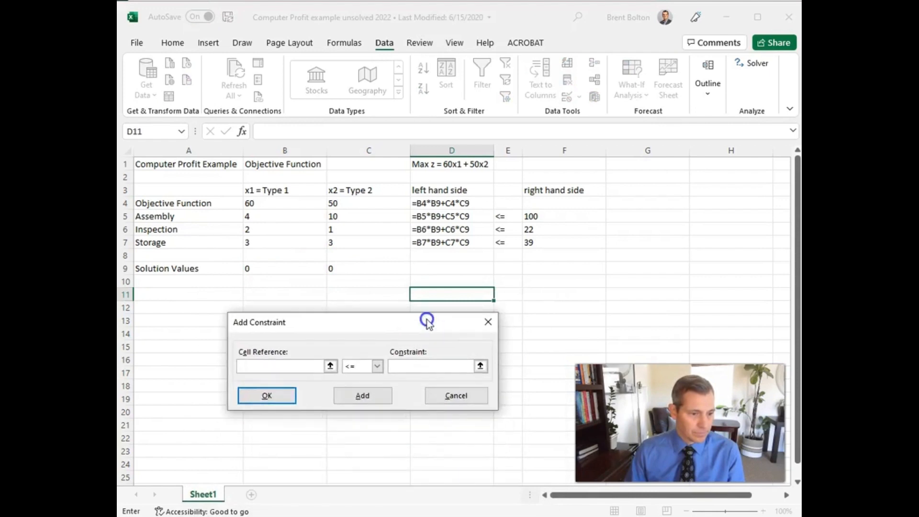
pyautogui.click(286, 218)
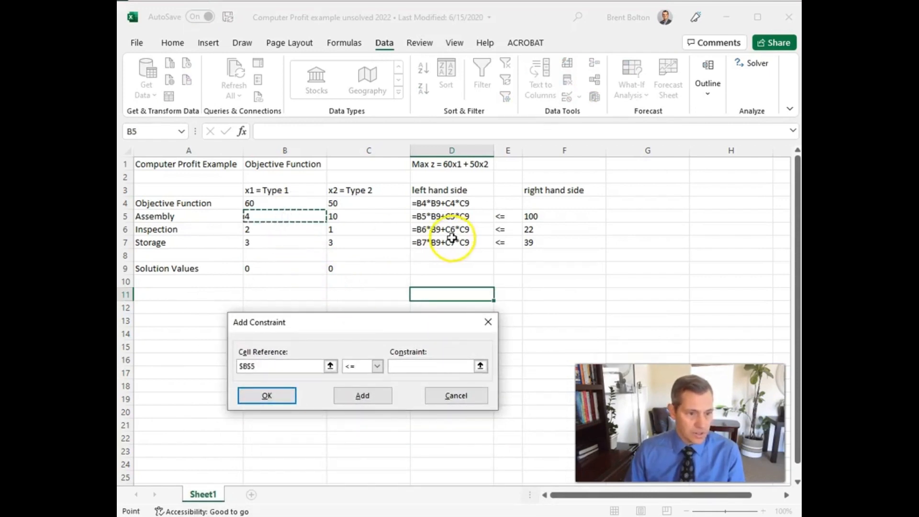
pyautogui.click(444, 214)
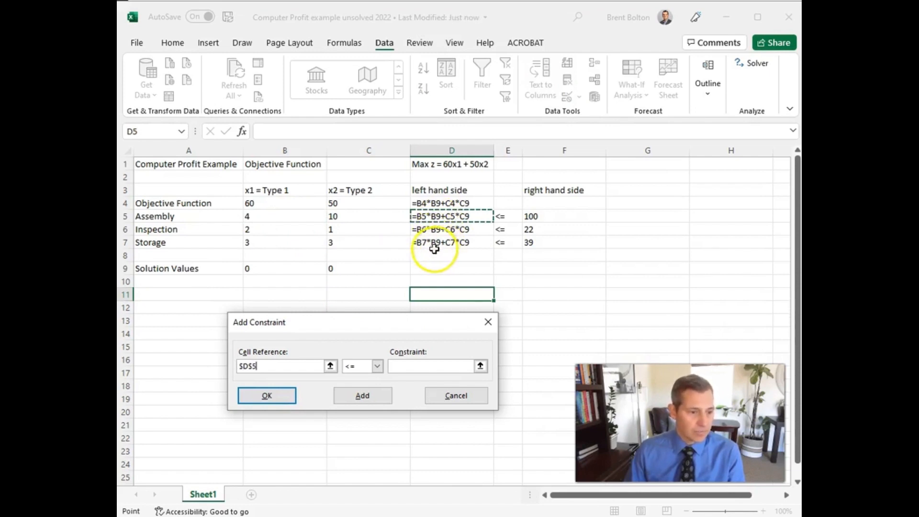
pyautogui.click(357, 367)
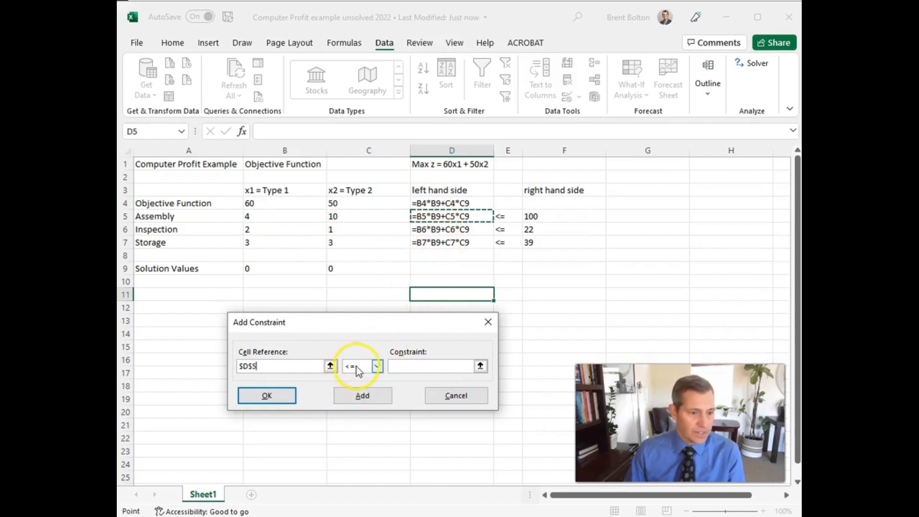
pyautogui.click(413, 369)
pyautogui.click(534, 216)
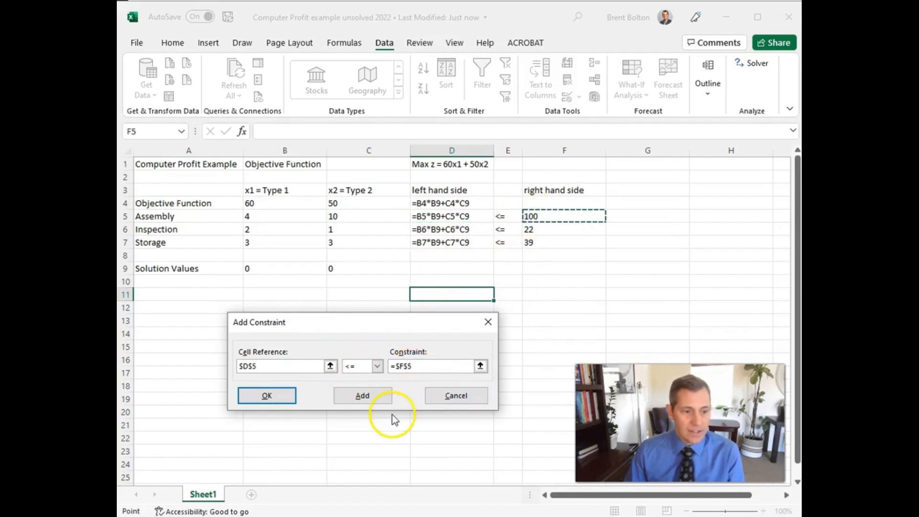
pyautogui.click(369, 400)
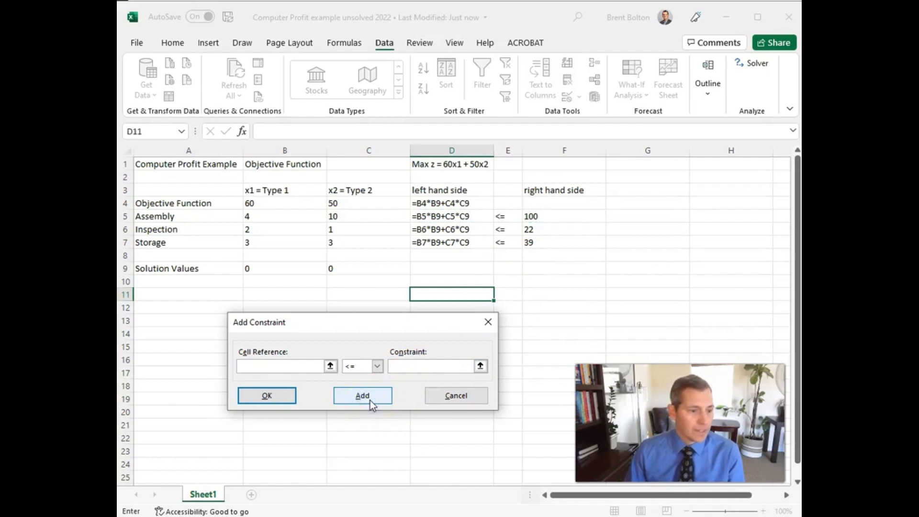
# Step: Add the inspection constraint to the Solver model, with D6 <= F6
pyautogui.click(453, 229)
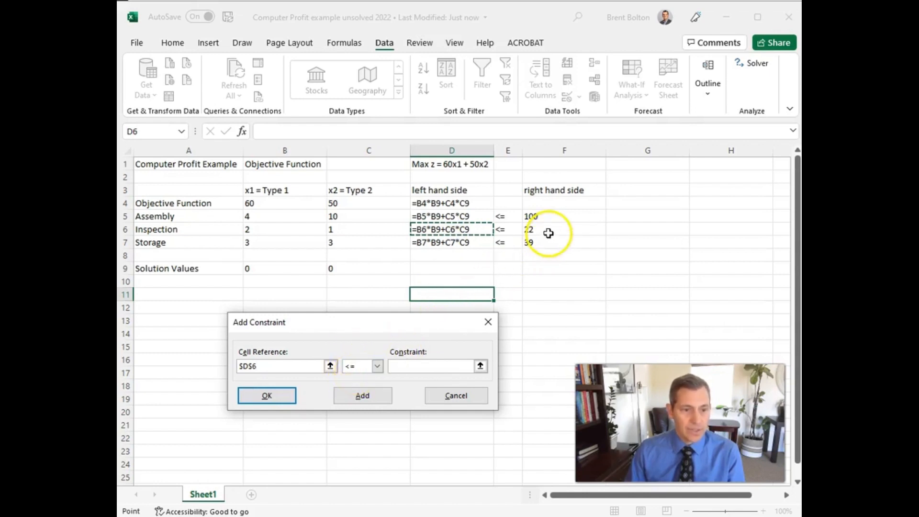
pyautogui.click(426, 365)
pyautogui.click(550, 229)
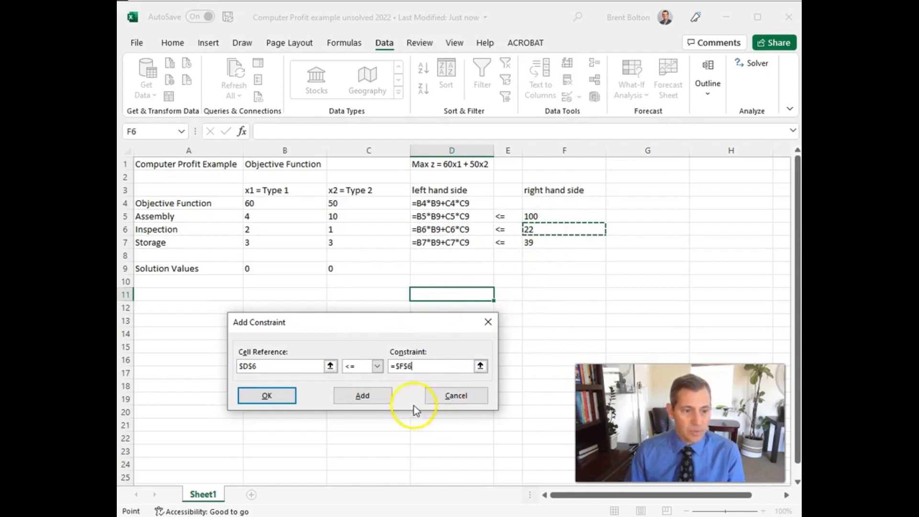
pyautogui.click(364, 399)
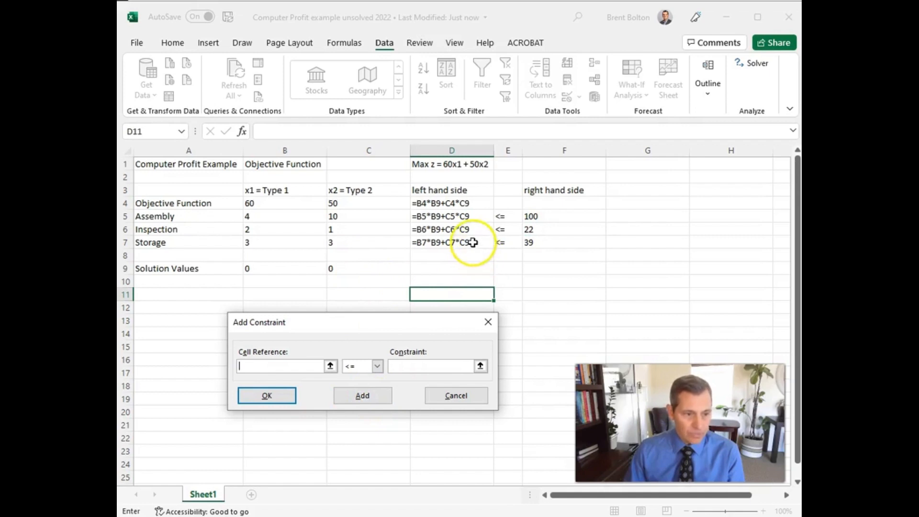
# Step: Add the storage constraint D7 <= F7 and return to the Solver parameters
pyautogui.click(473, 243)
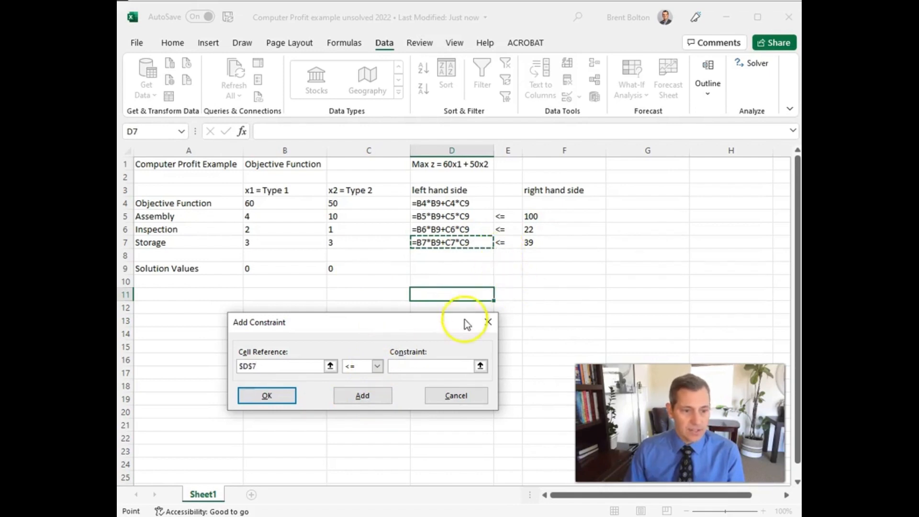
pyautogui.click(411, 366)
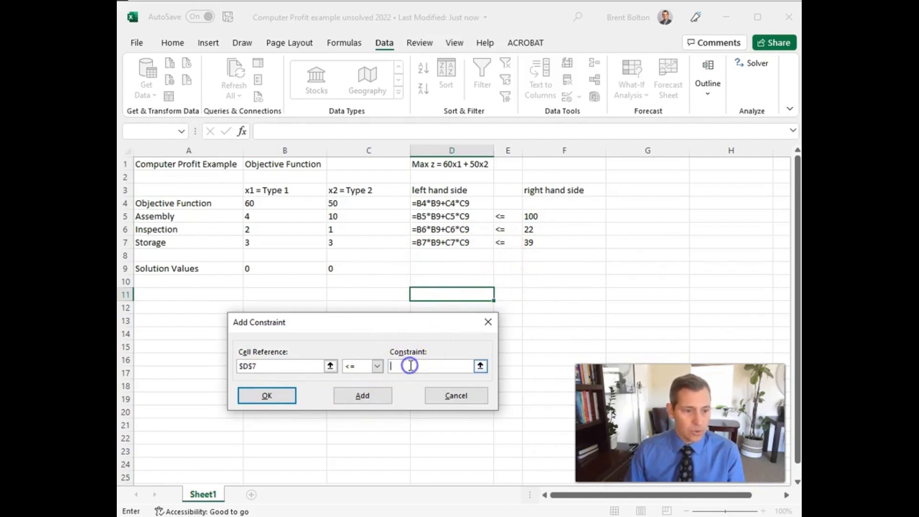
pyautogui.click(550, 241)
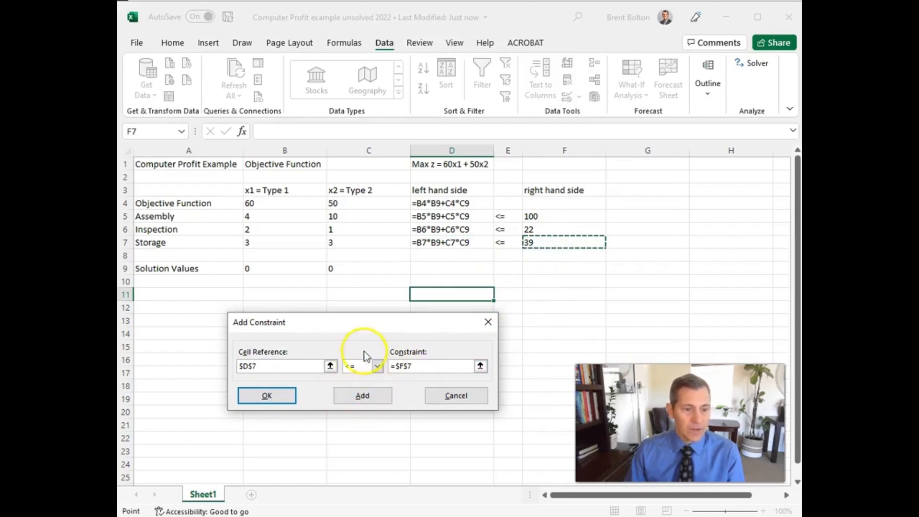
pyautogui.click(259, 399)
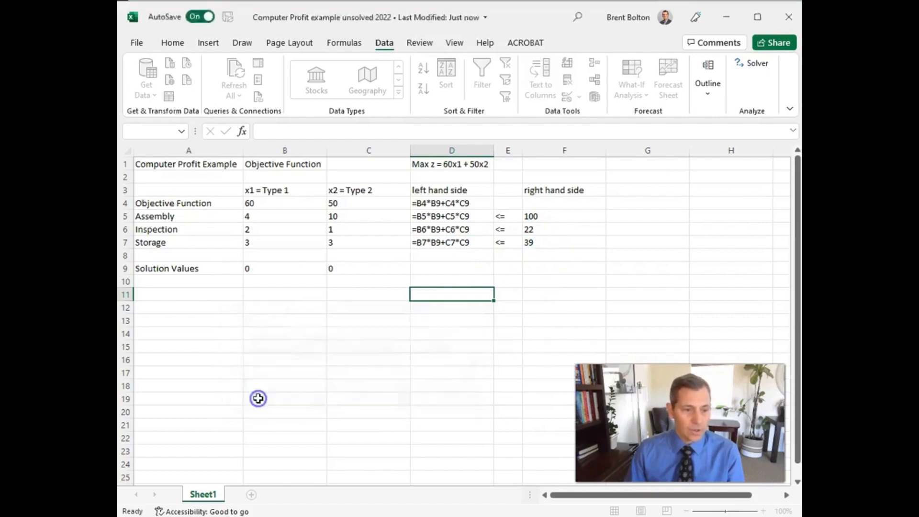
# Step: Choose Simplex LP as the solving method and solve the model
pyautogui.moveTo(491, 91); pyautogui.dragTo(425, 73)
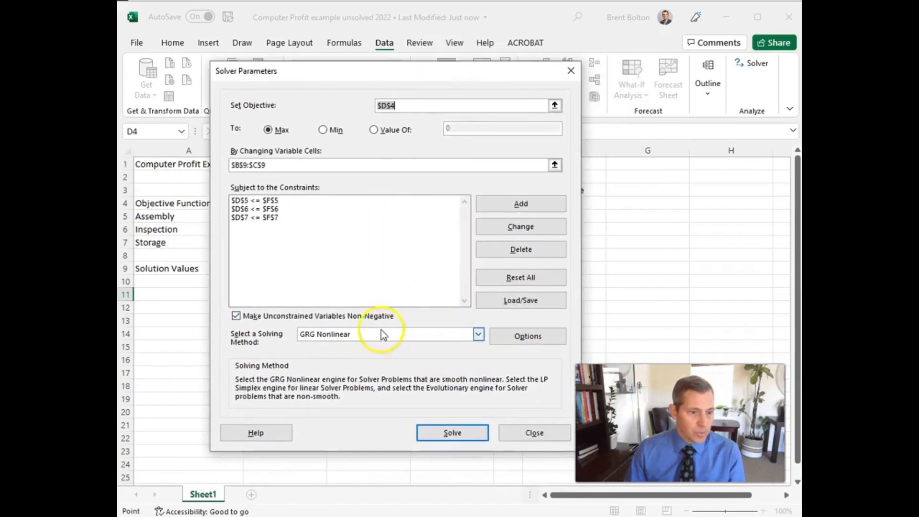
pyautogui.click(357, 337)
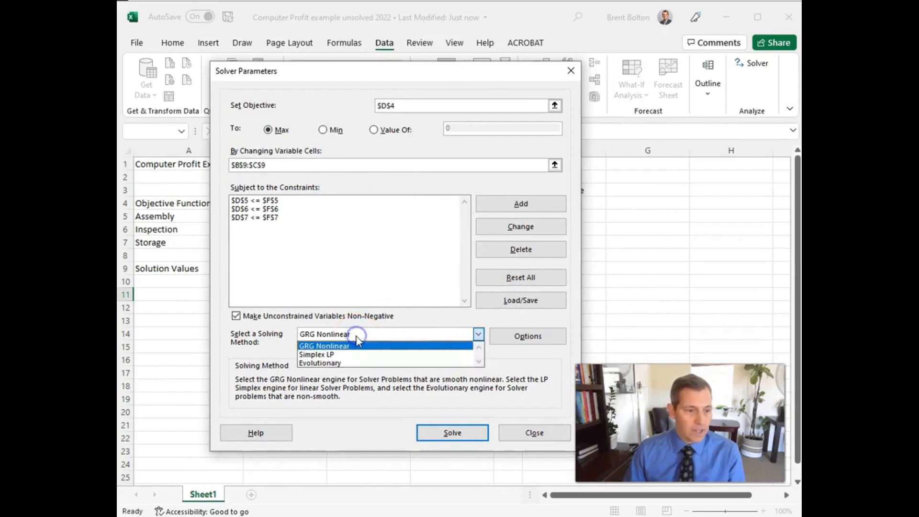
pyautogui.click(350, 354)
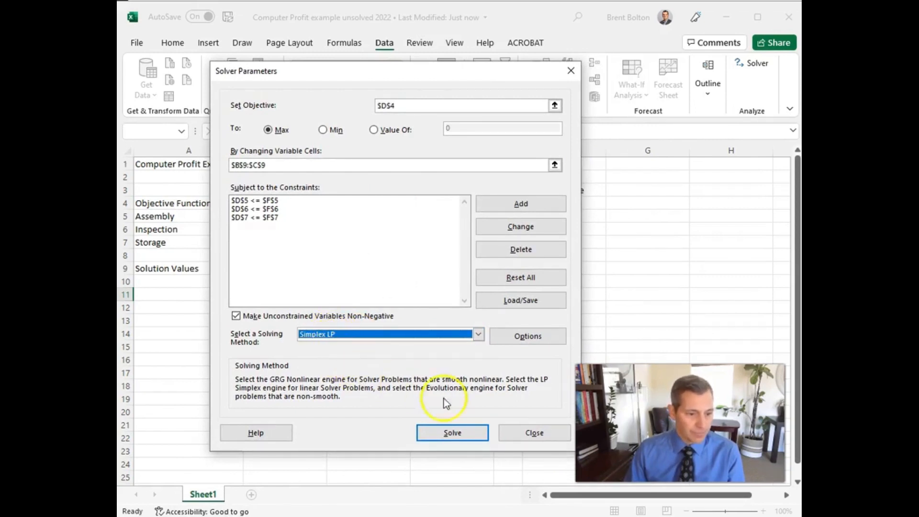
pyautogui.click(449, 432)
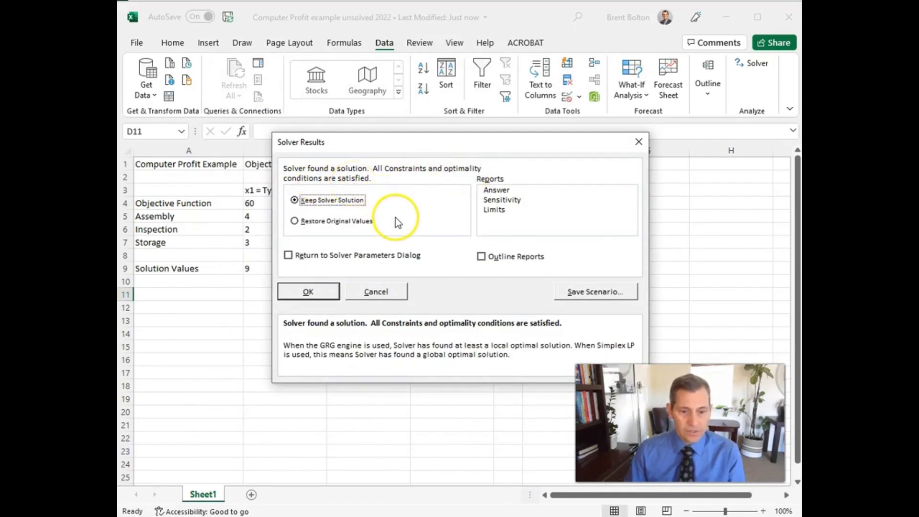
# Step: Keep the Solver solution and generate the Answer and Sensitivity reports
pyautogui.click(498, 191)
pyautogui.click(501, 199)
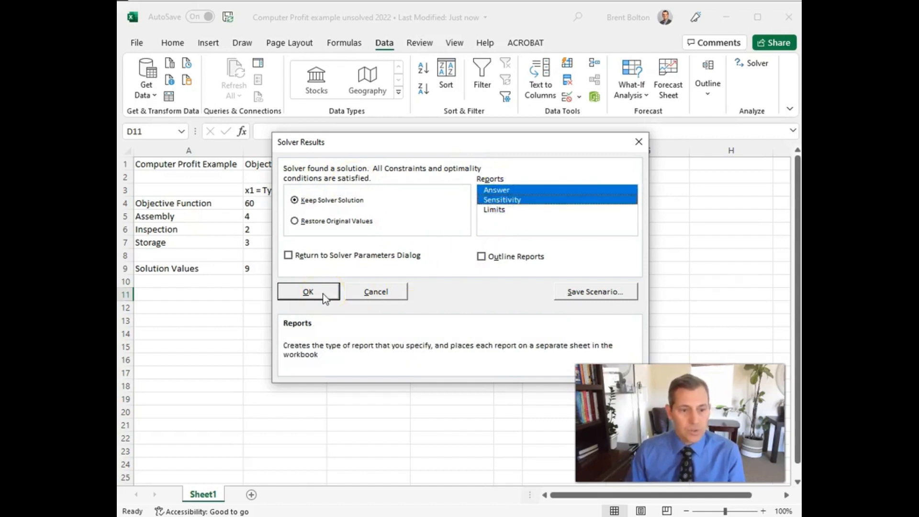
pyautogui.click(308, 292)
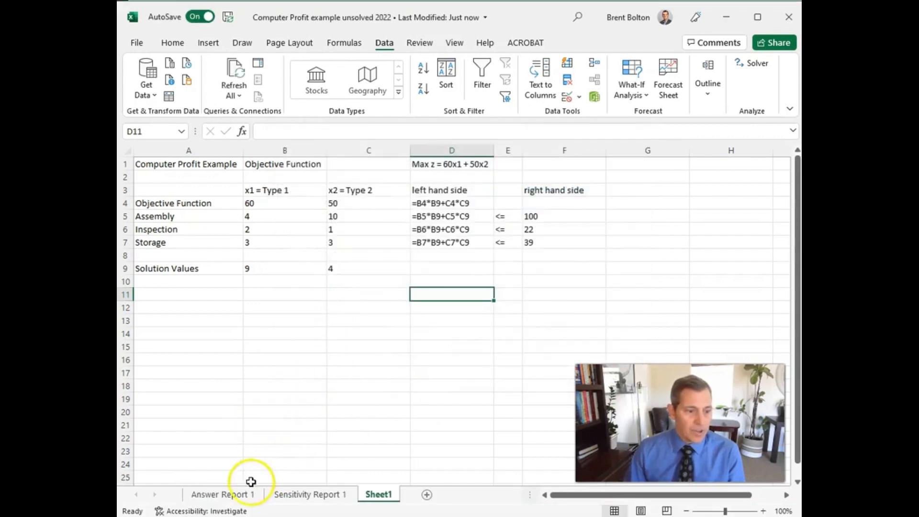
# Step: Examine the constraints' slack in Answer Report 1, and the variables' final values and objective coefficients in Sensitivity Report 1
pyautogui.click(240, 496)
pyautogui.scroll(-4, 285, 287)
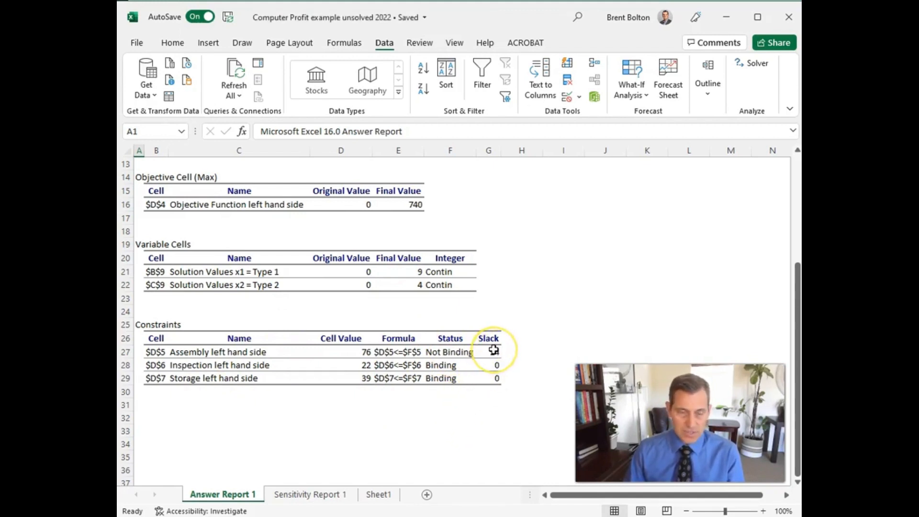
pyautogui.click(310, 496)
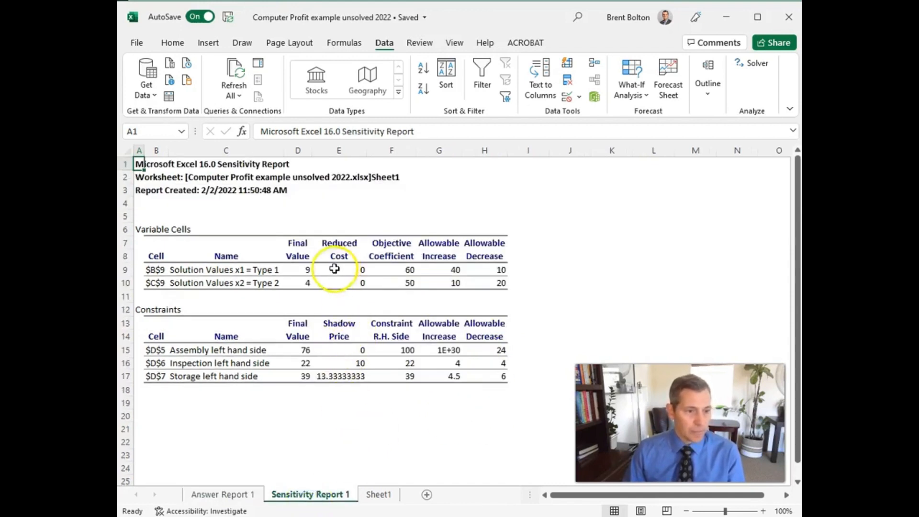
pyautogui.click(306, 270)
pyautogui.click(303, 283)
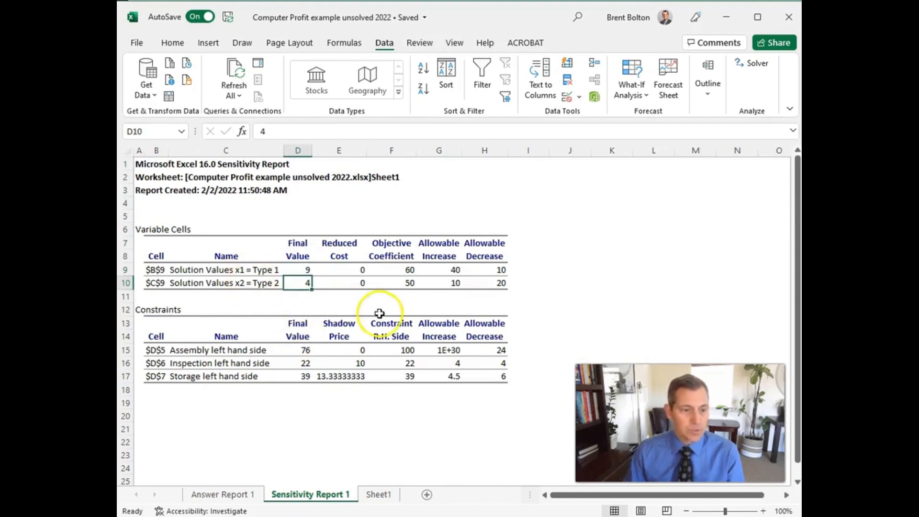
pyautogui.click(405, 269)
pyautogui.moveTo(405, 270); pyautogui.dragTo(403, 283)
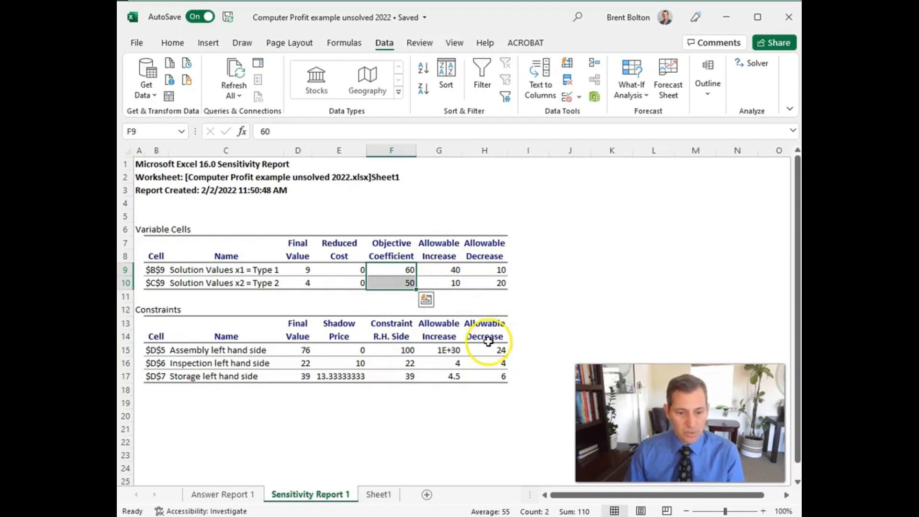
pyautogui.click(364, 436)
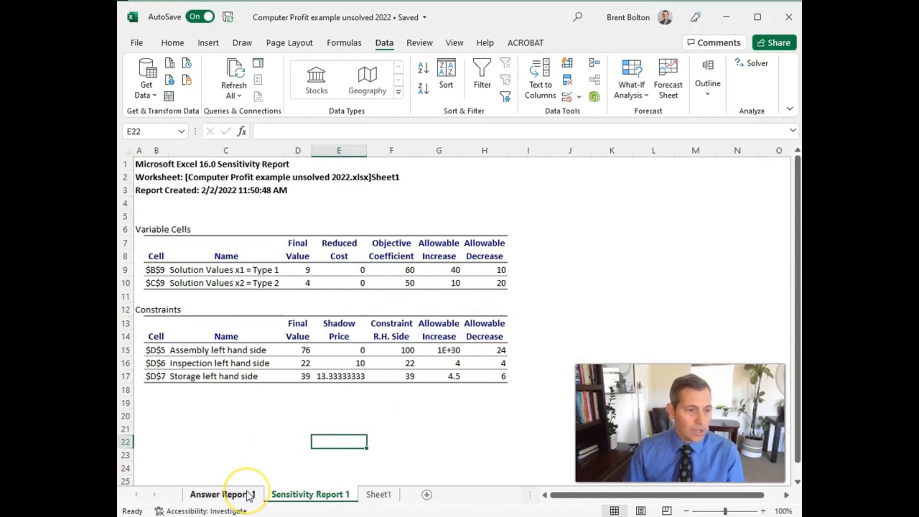
pyautogui.click(378, 403)
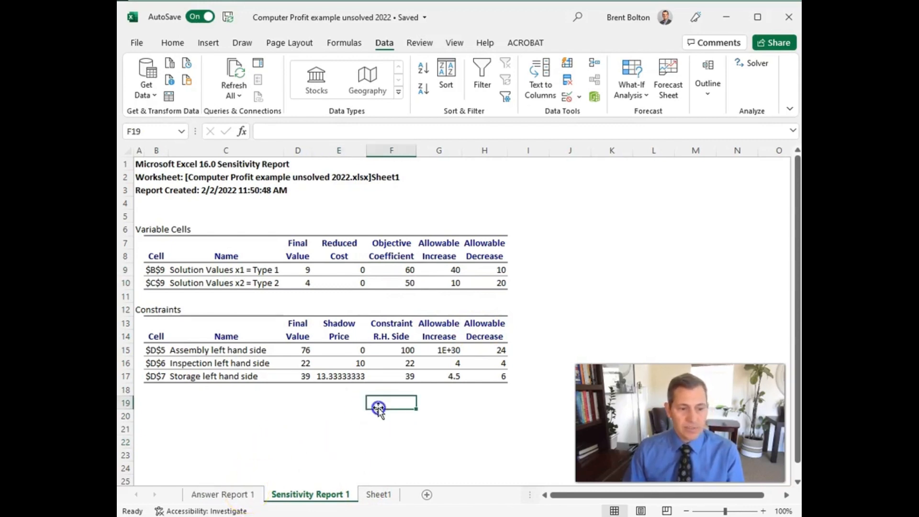